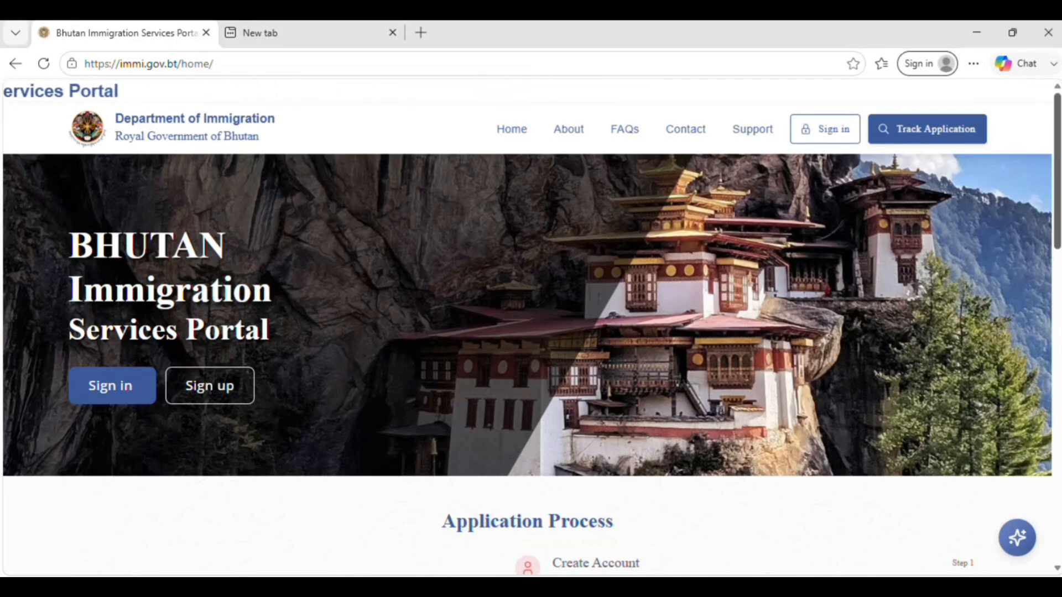
- Look through the portal's home page, including the application process and the frequently asked questions
right_click(1057, 182)
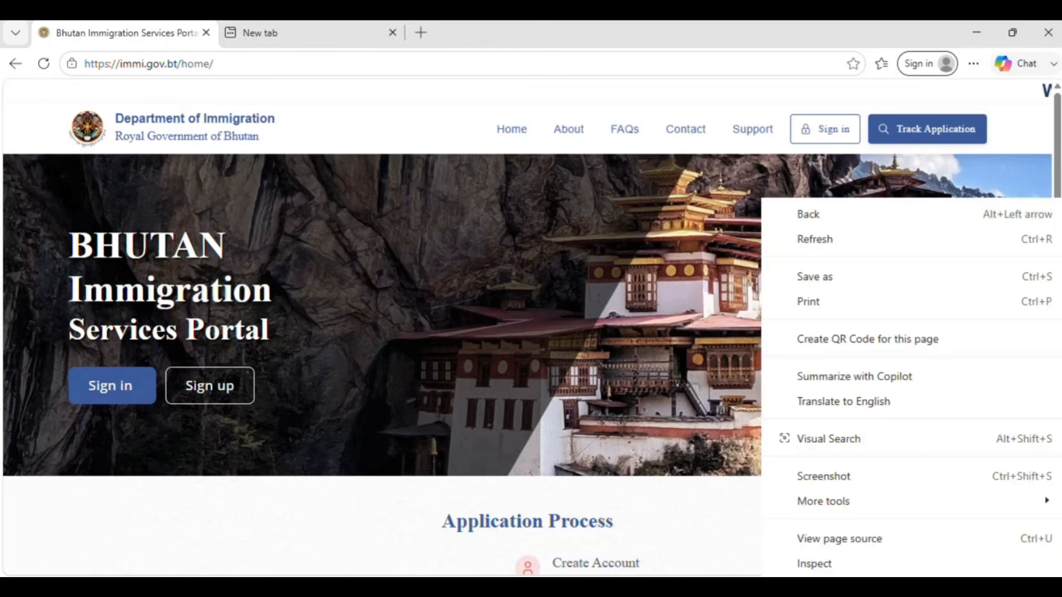
key("Escape")
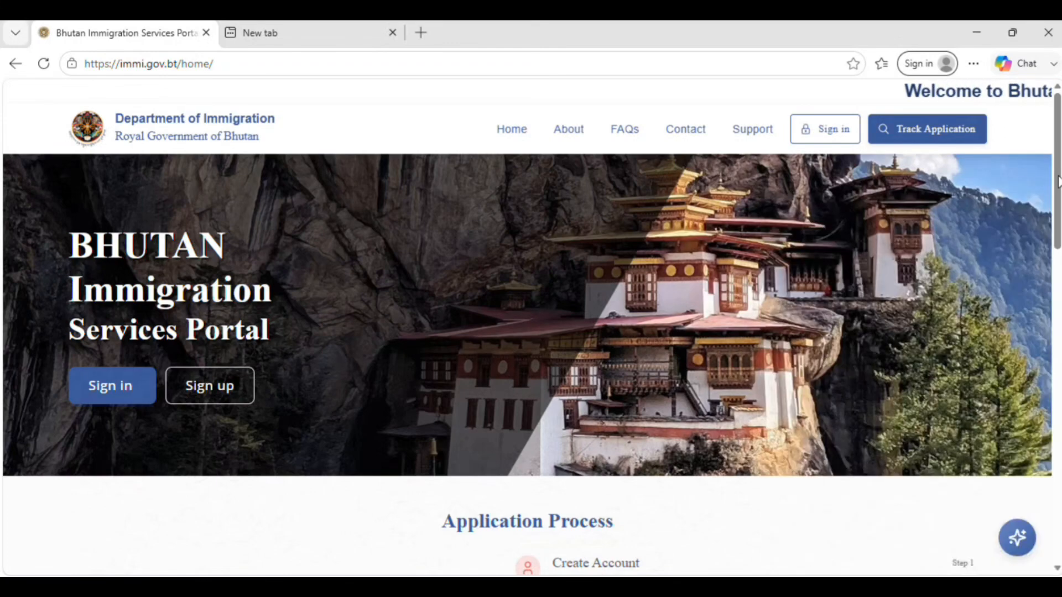
scroll(560, 366, "down", 5)
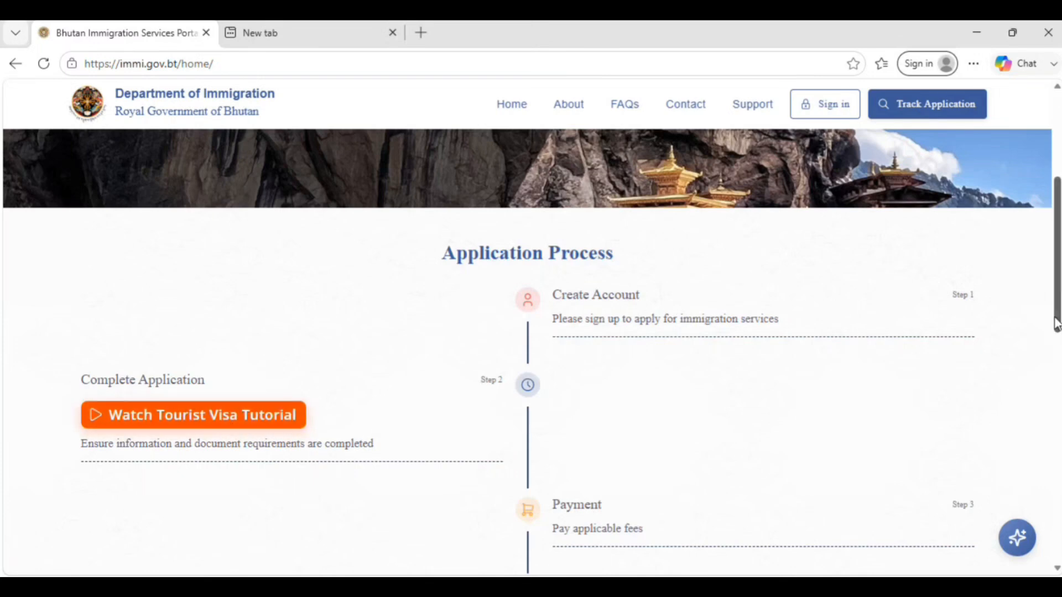
left_click_drag(1056, 324, 1057, 474)
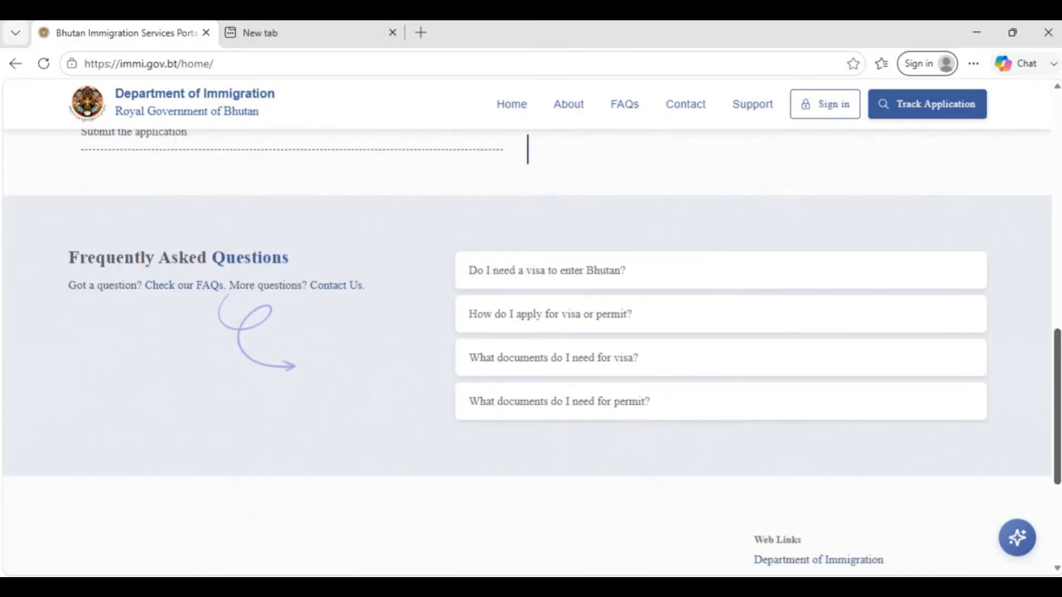
scroll(1003, 287, "up", 6)
scroll(628, 127, "up", 7)
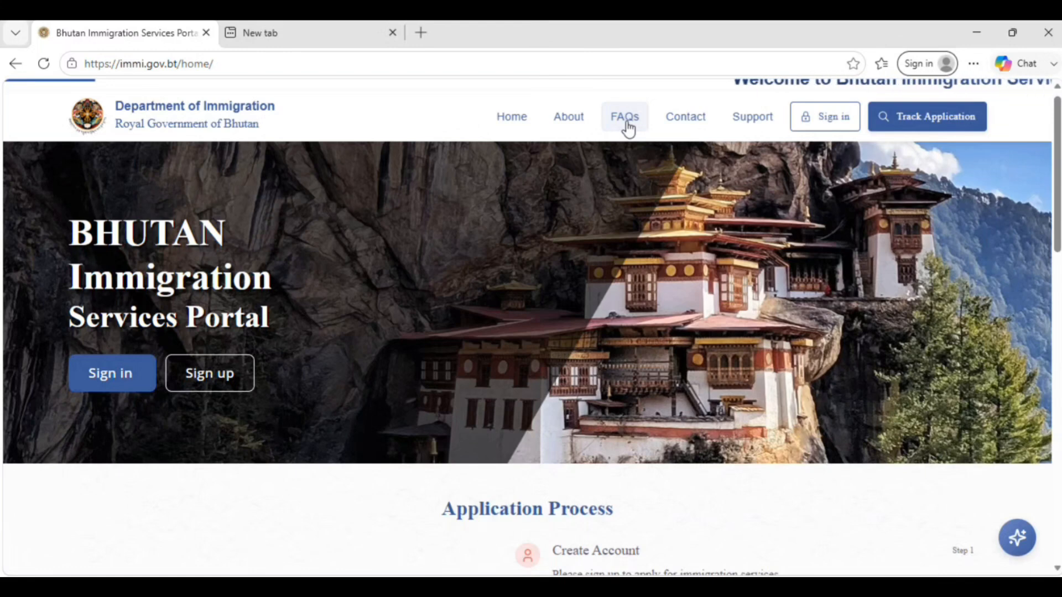
- Open the Tourist FAQs and read the answers on length of stay, refunds of excess payments and the SDF amount
left_click(626, 122)
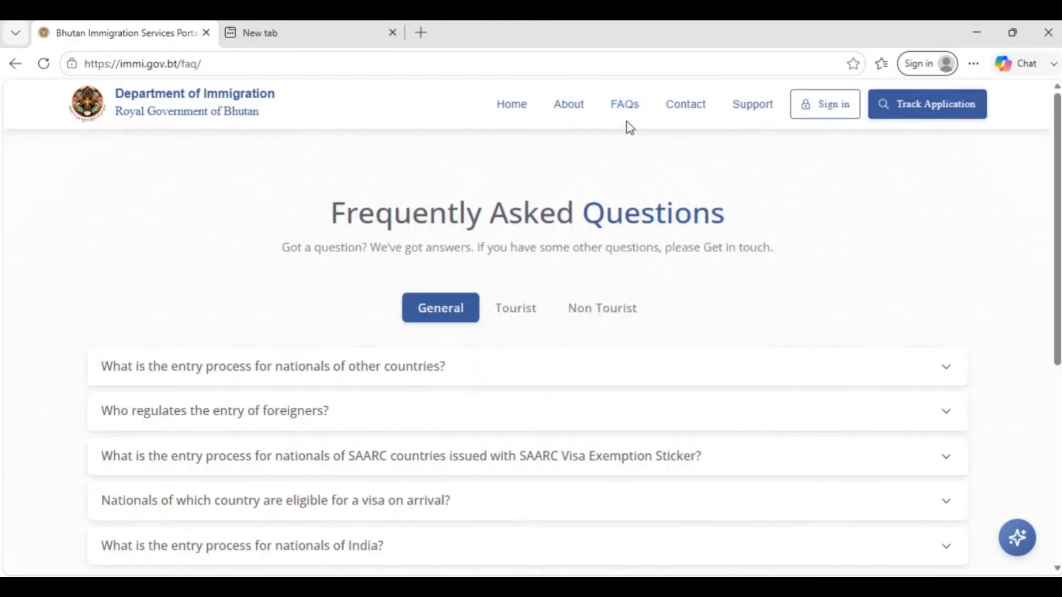
left_click(513, 313)
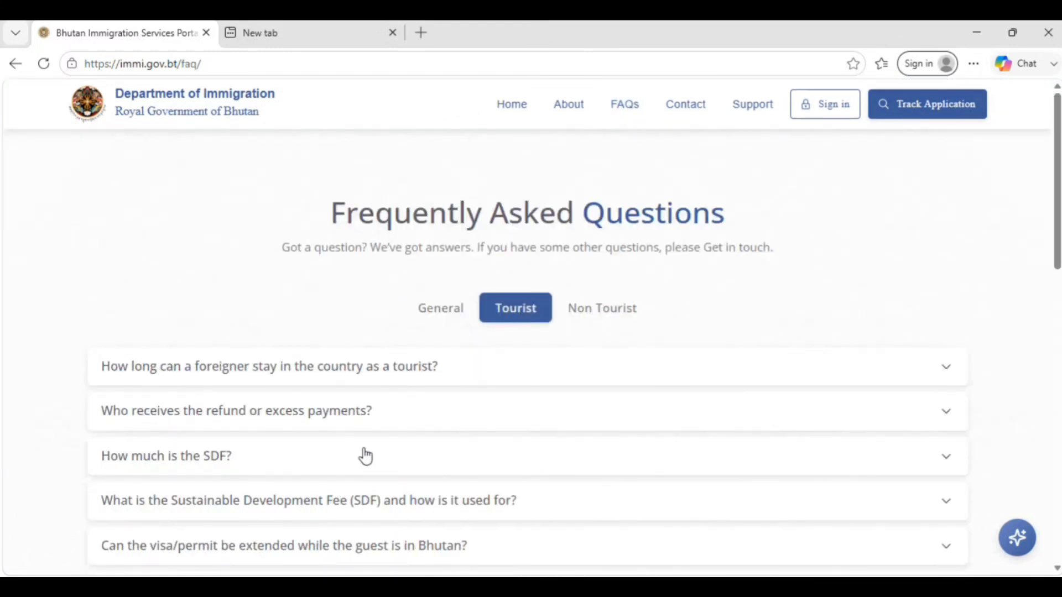
left_click(622, 382)
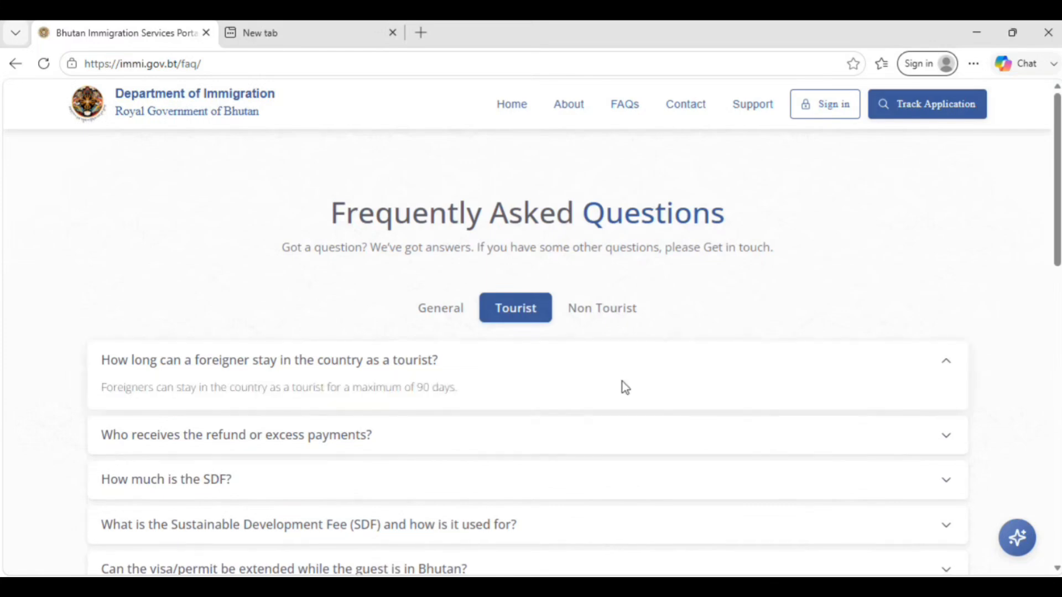
left_click(553, 449)
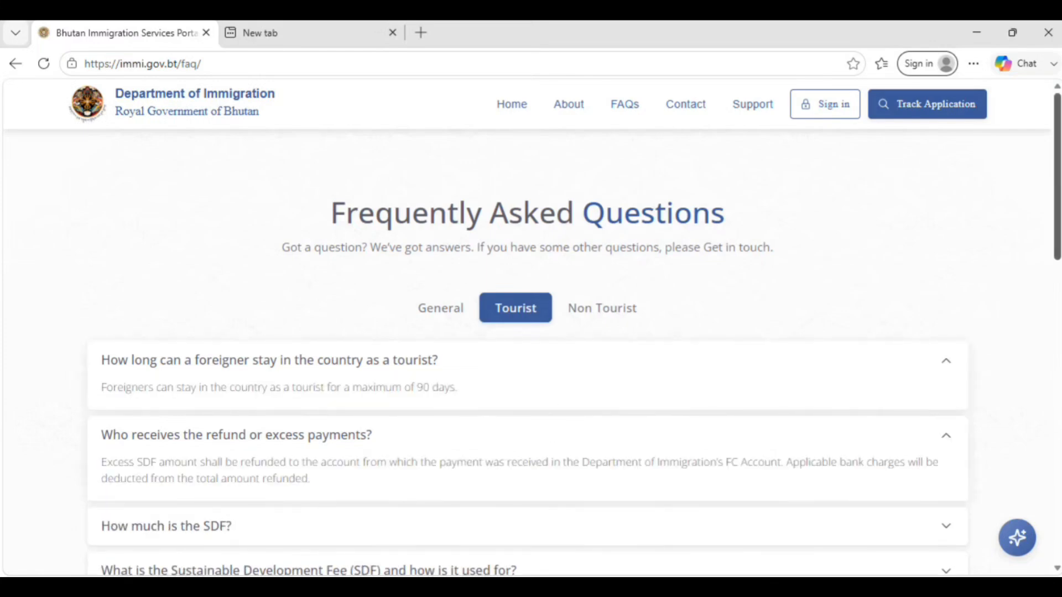
scroll(853, 218, "down", 5)
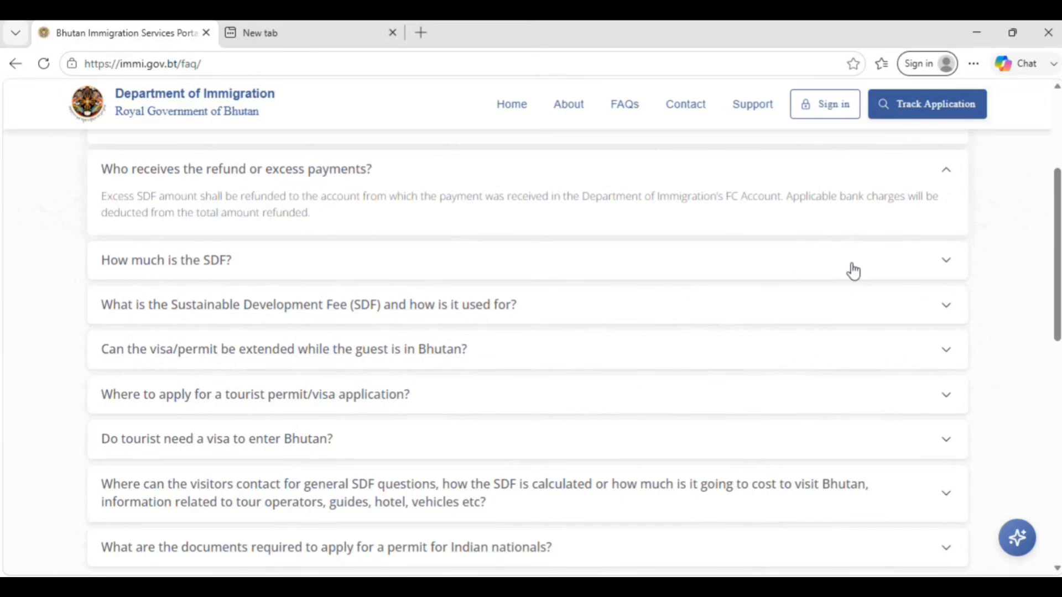
left_click(852, 274)
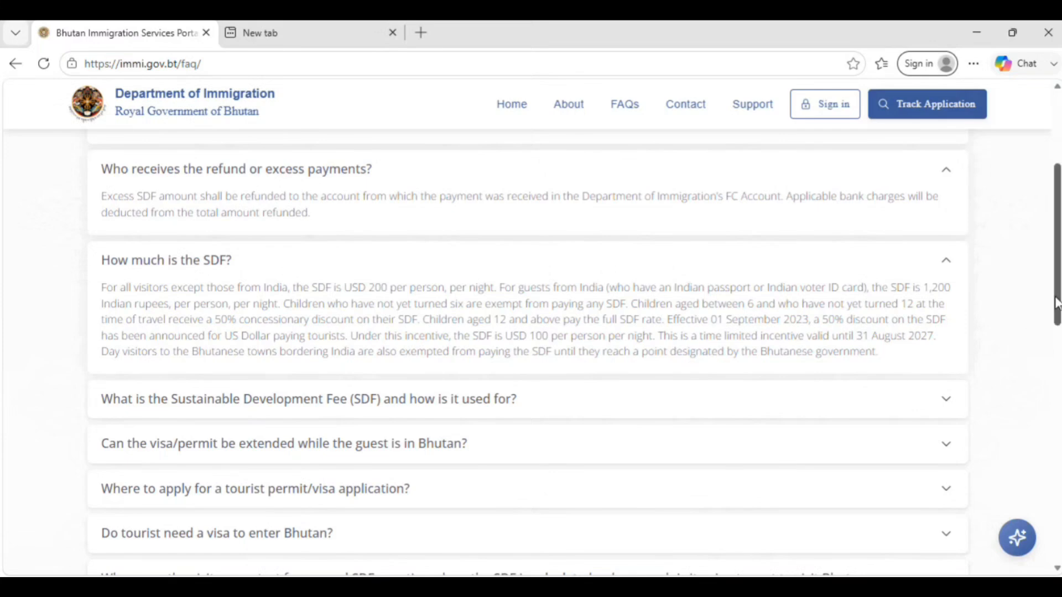
scroll(1058, 278, "down", 5)
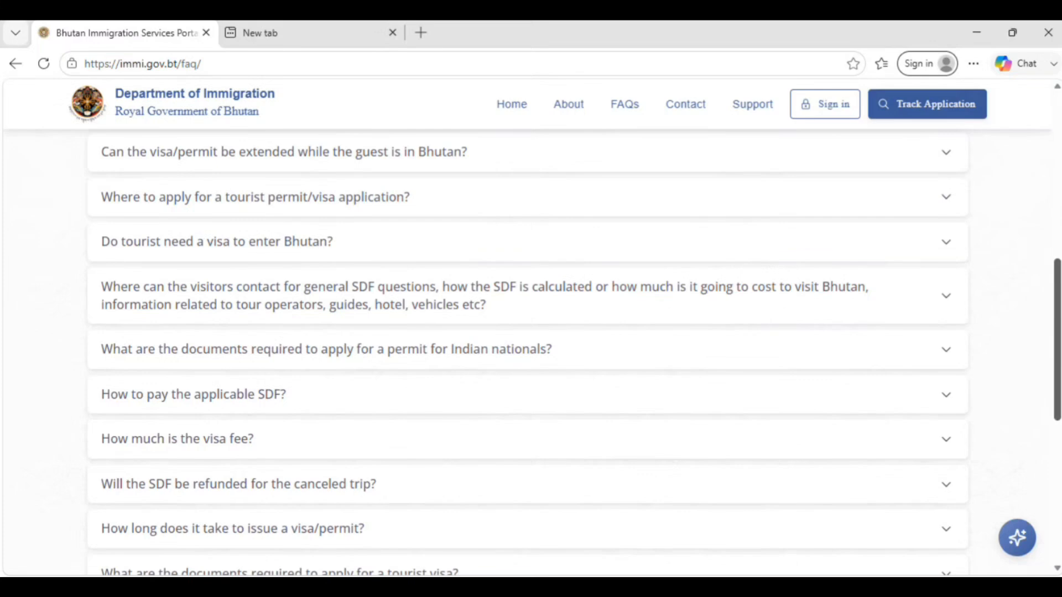
scroll(1032, 250, "up", 7)
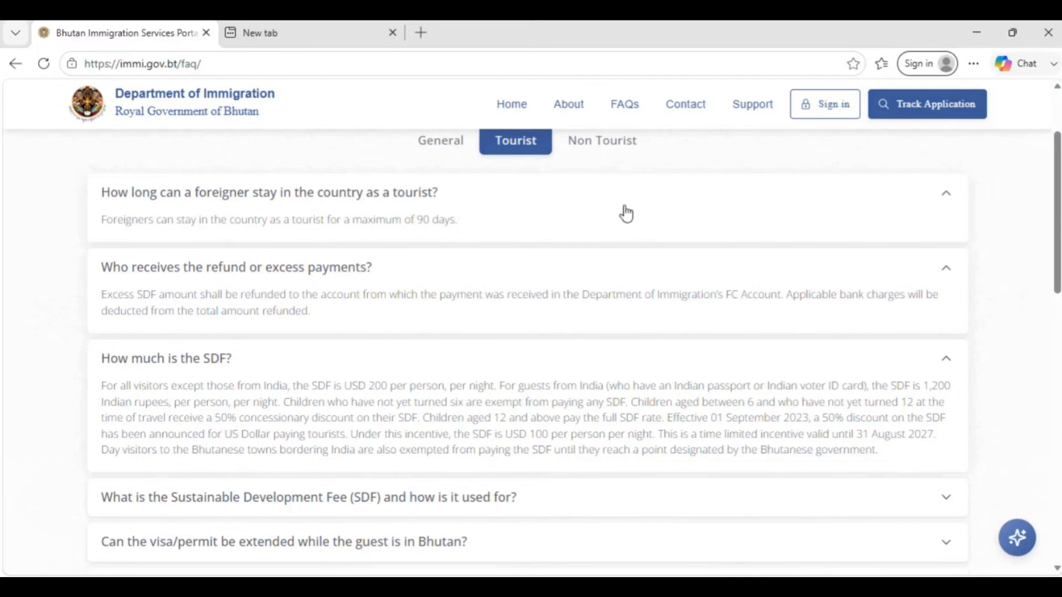
- Return to the portal's home page and open the account sign-up
left_click(97, 117)
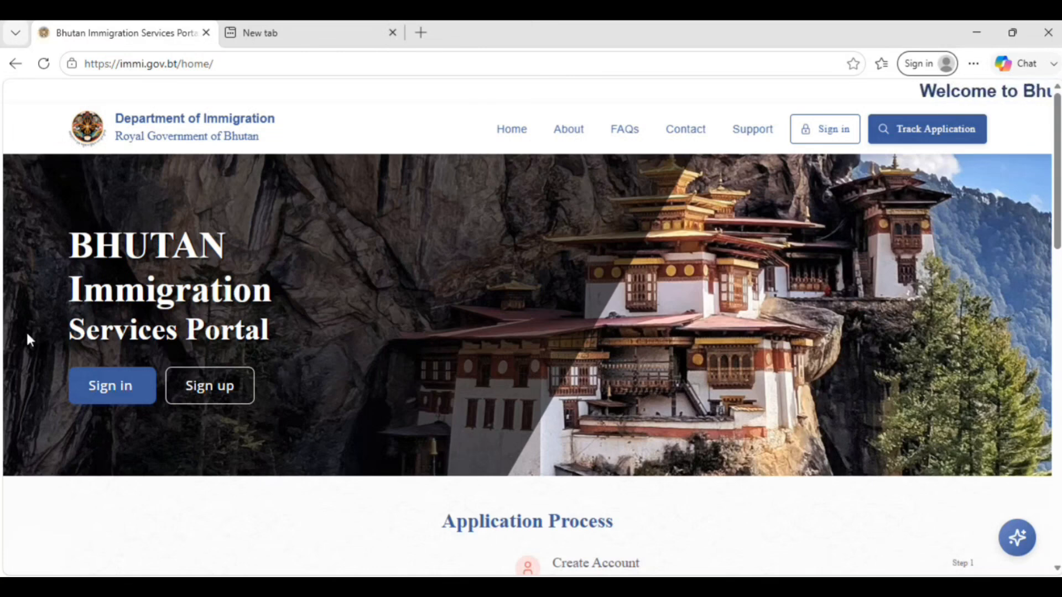
left_click(210, 406)
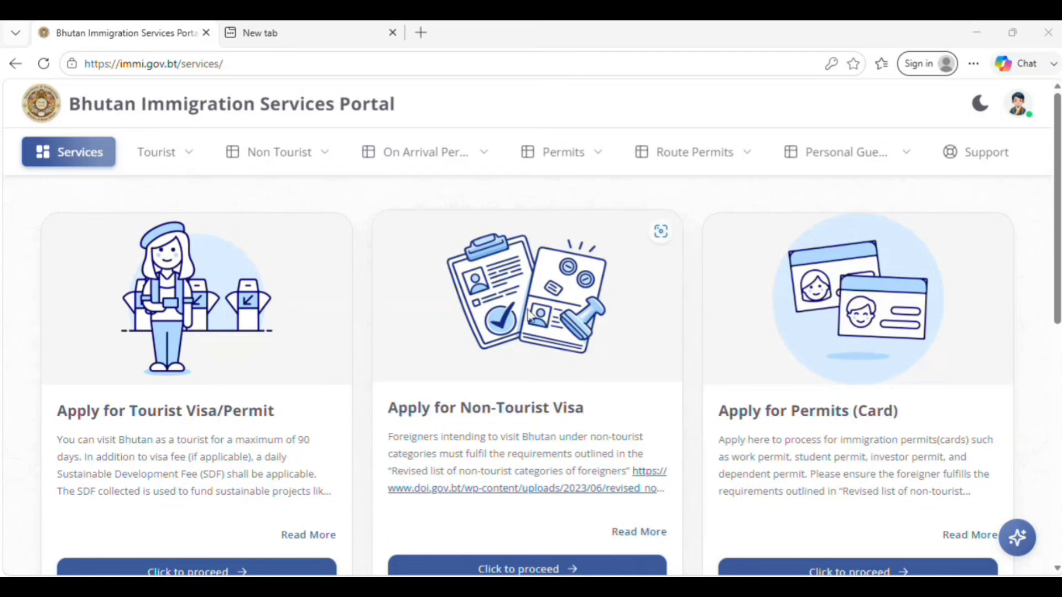
- Look over the available immigration services and proceed with the tourist visa/permit application
left_click(684, 275)
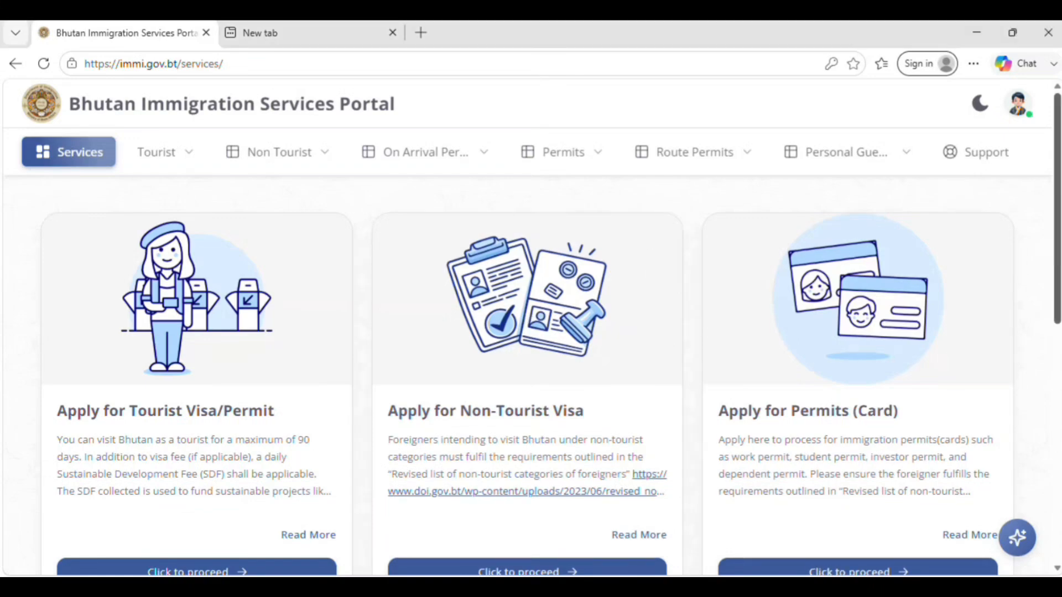
scroll(531, 376, "down", 6)
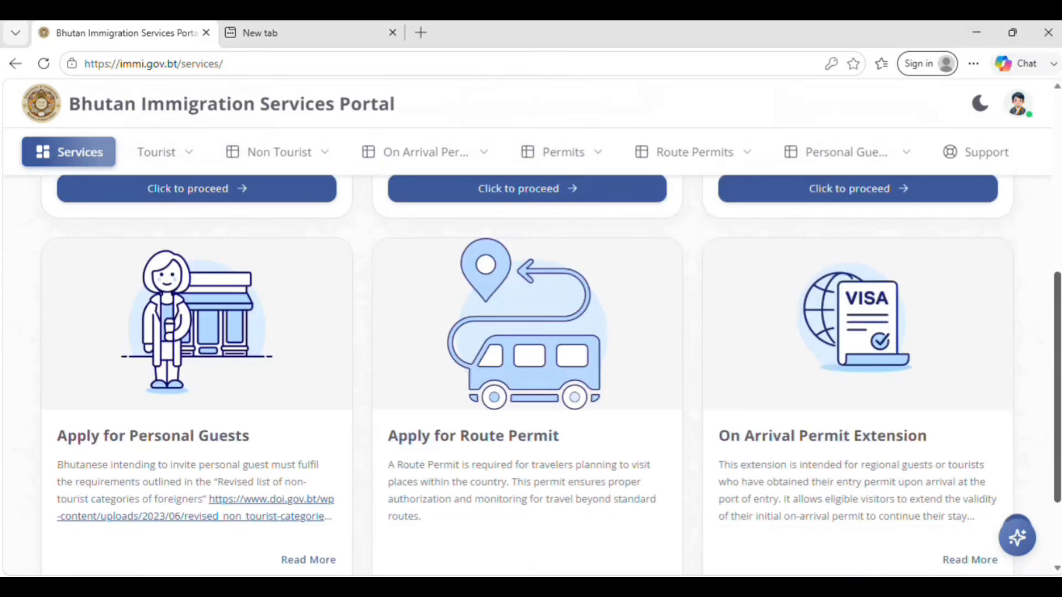
scroll(531, 332, "down", 1)
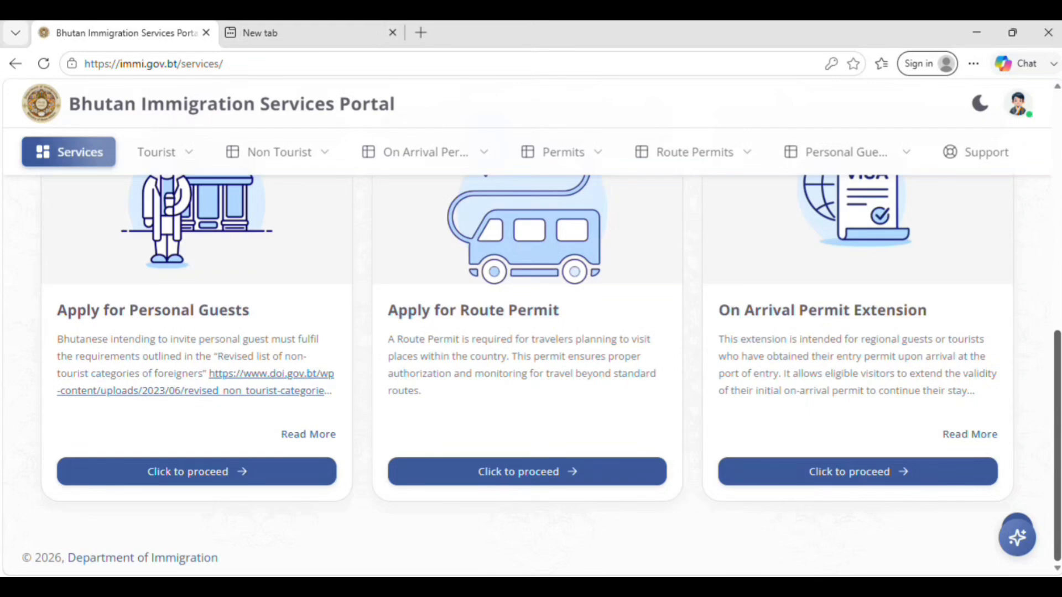
scroll(1042, 436, "up", 6)
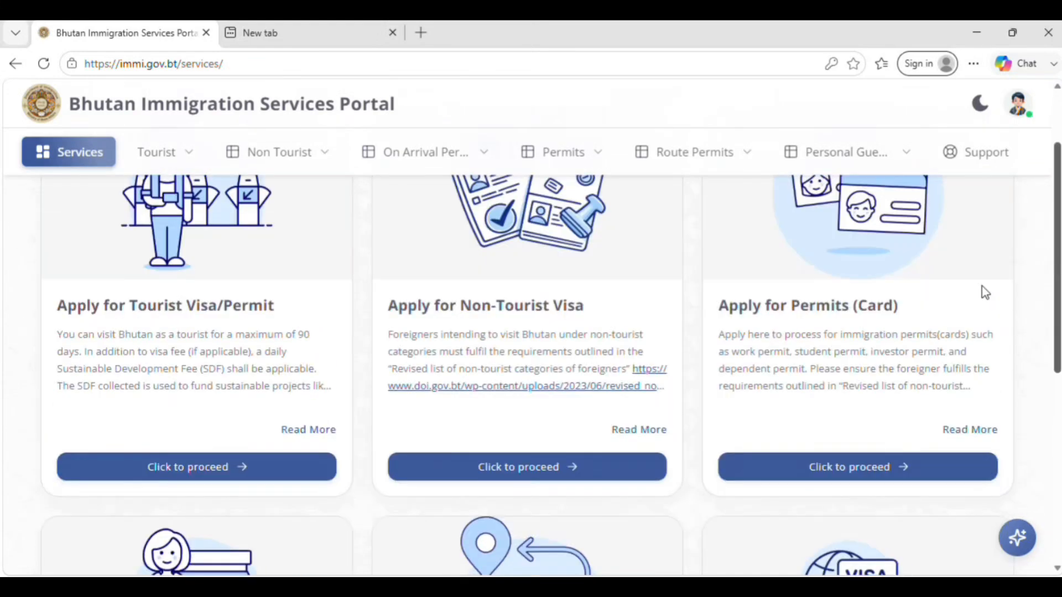
scroll(983, 291, "up", 1)
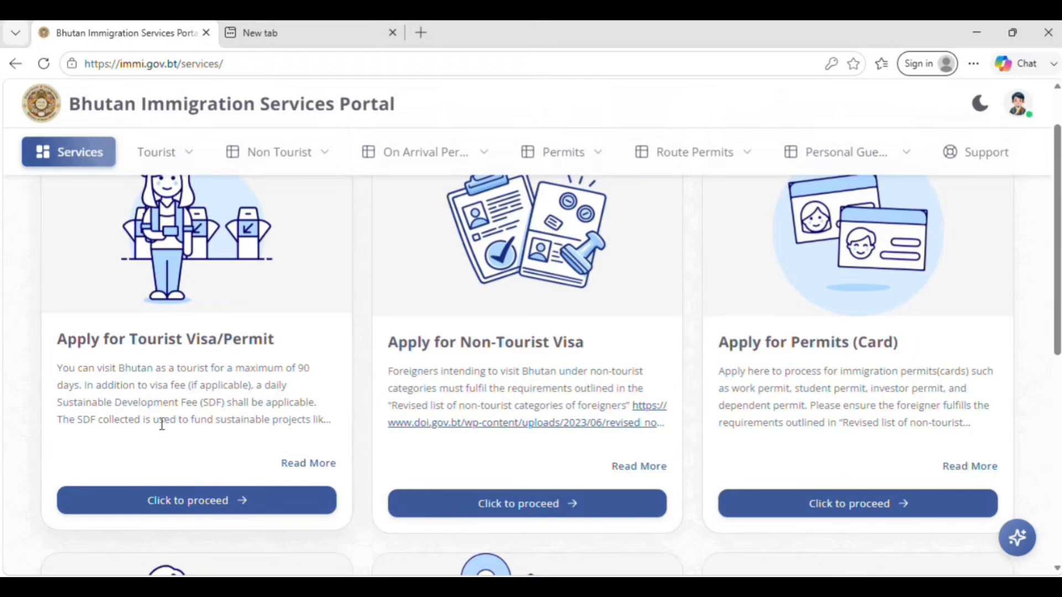
left_click(224, 503)
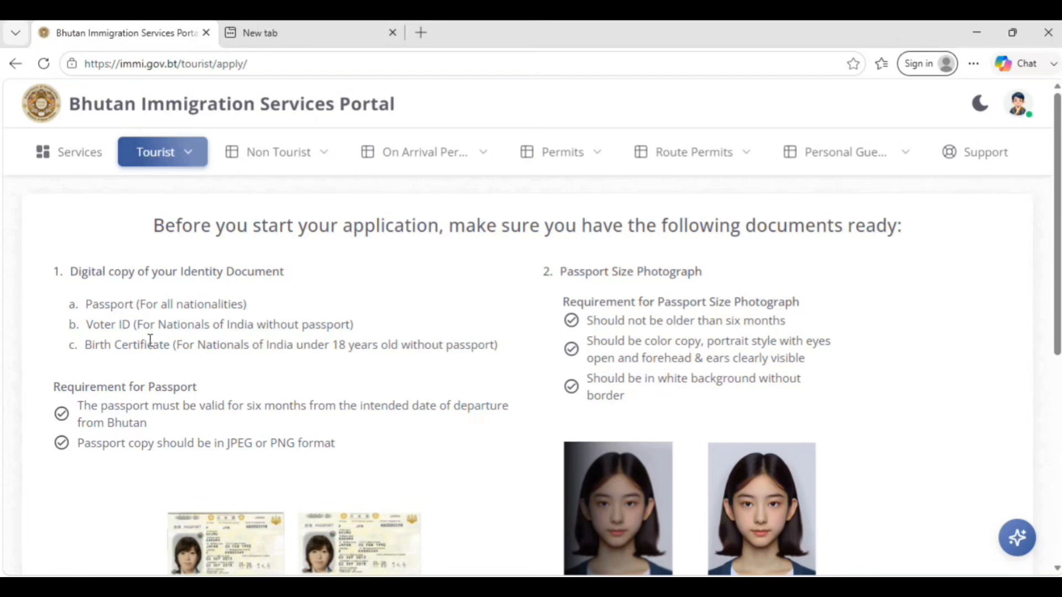
- Review the identity document and passport photograph requirements, and start a new tourist application
left_click_drag(146, 344, 105, 329)
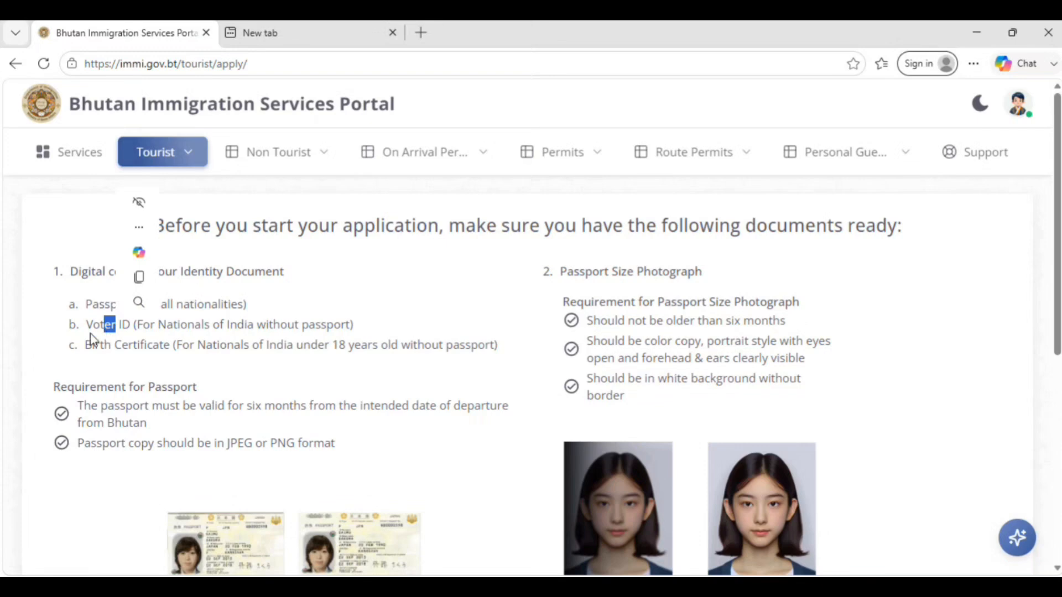
left_click(96, 456)
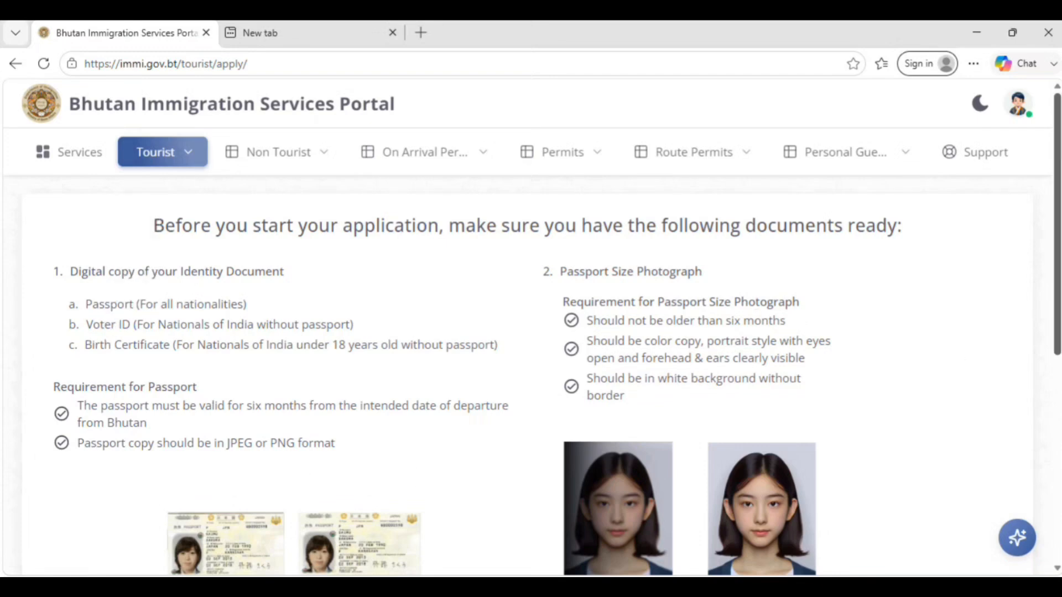
scroll(531, 365, "down", 4)
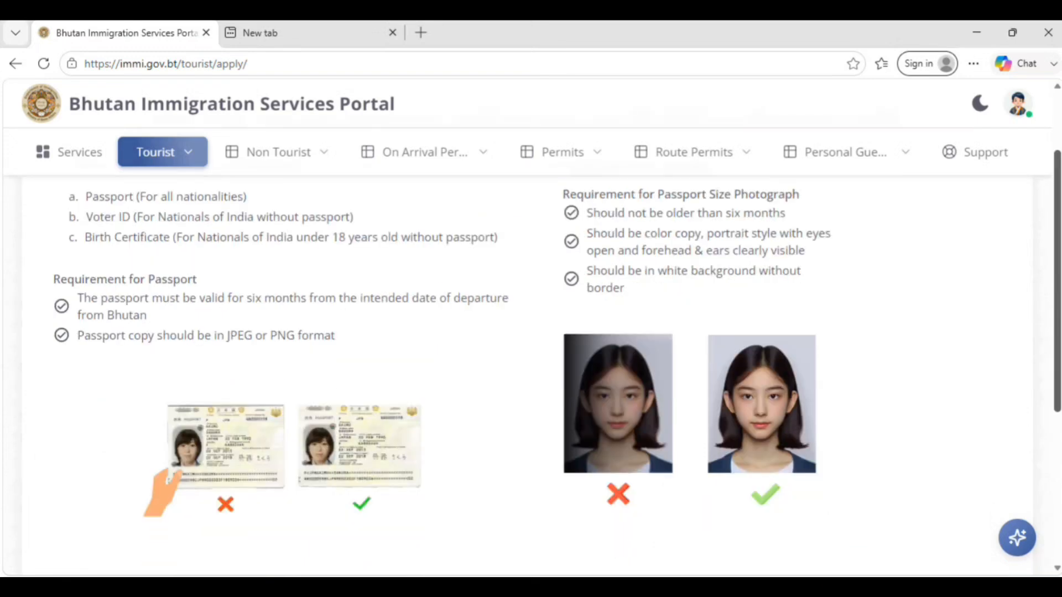
scroll(531, 365, "down", 2)
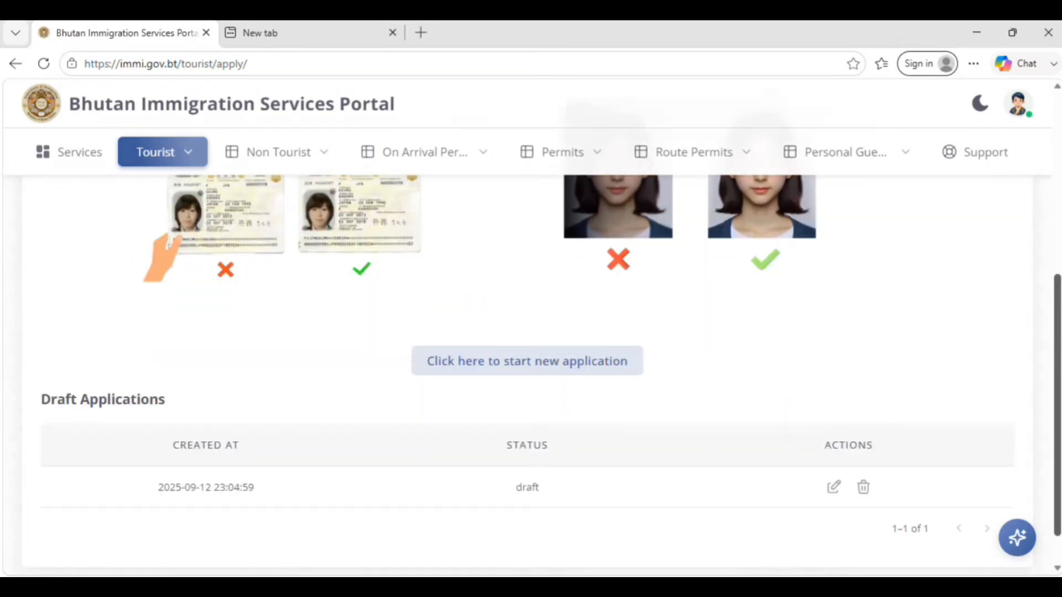
left_click_drag(1056, 492, 1037, 426)
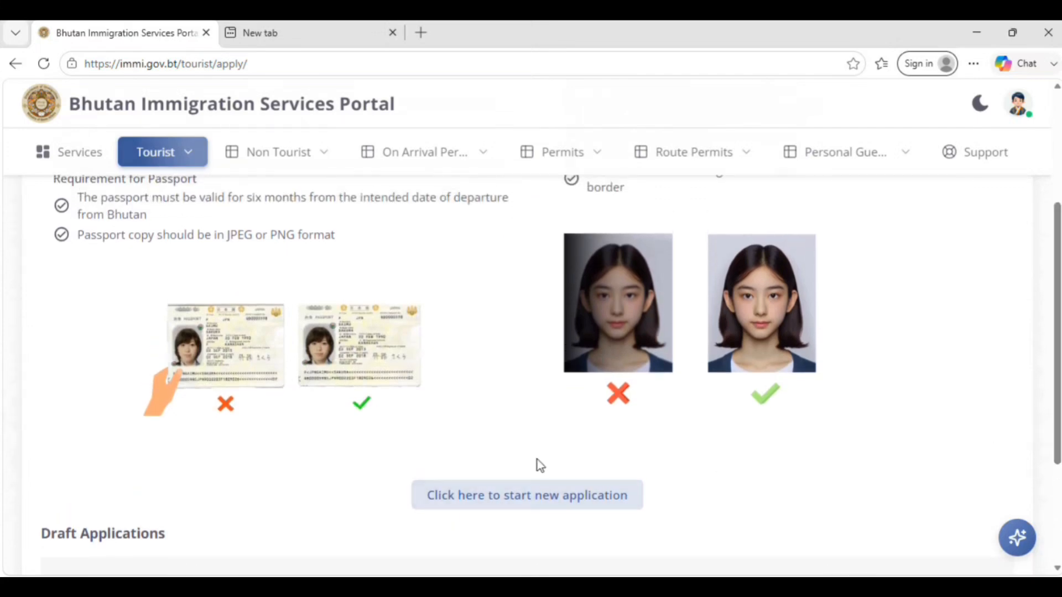
left_click(518, 505)
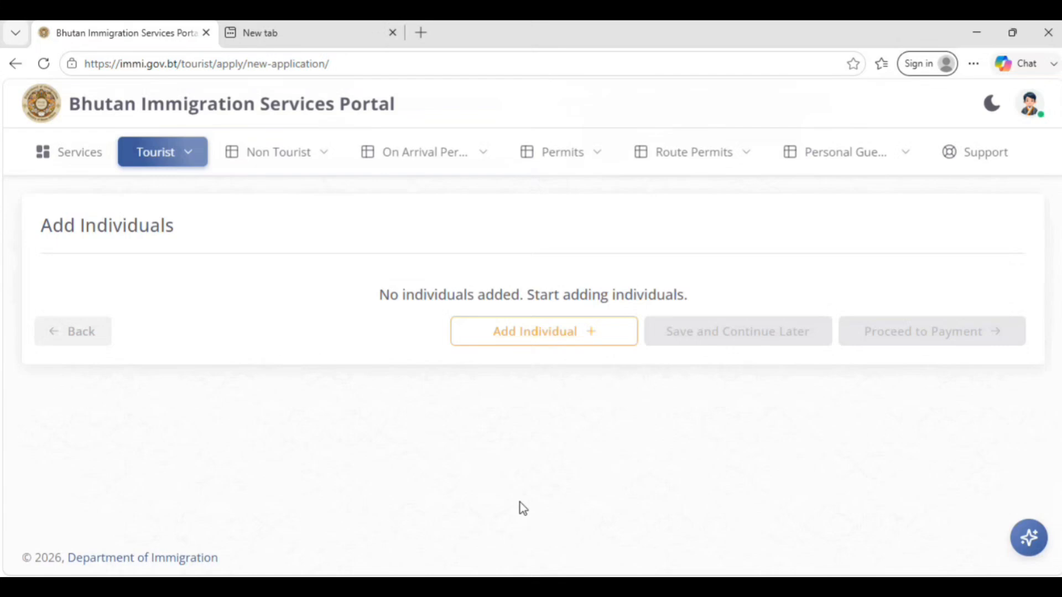
- Add an individual to the application, read the ID document requirements and choose Passport as the document type
left_click(595, 338)
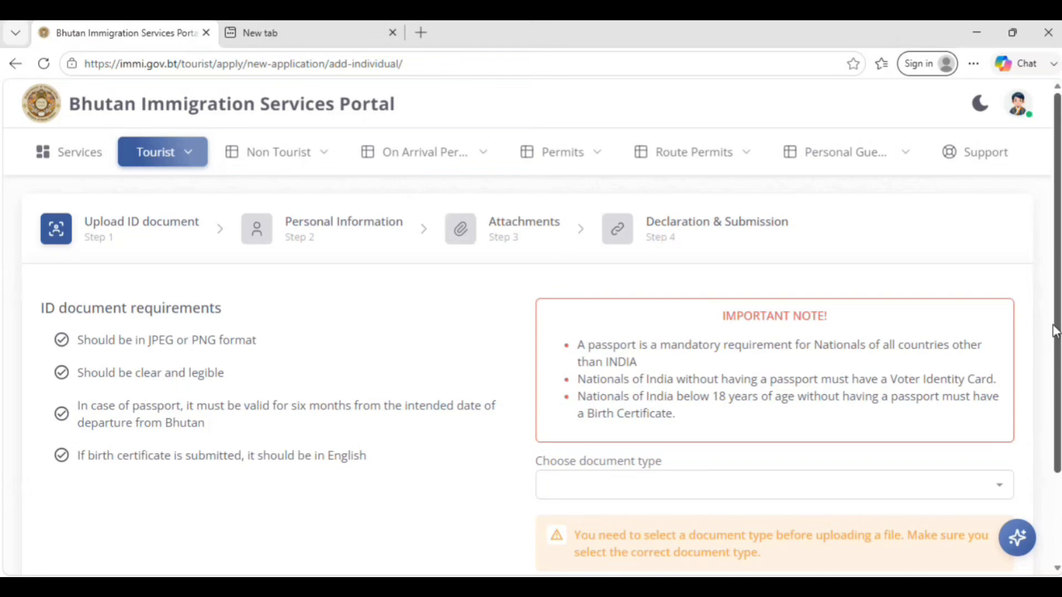
scroll(1057, 326, "down", 2)
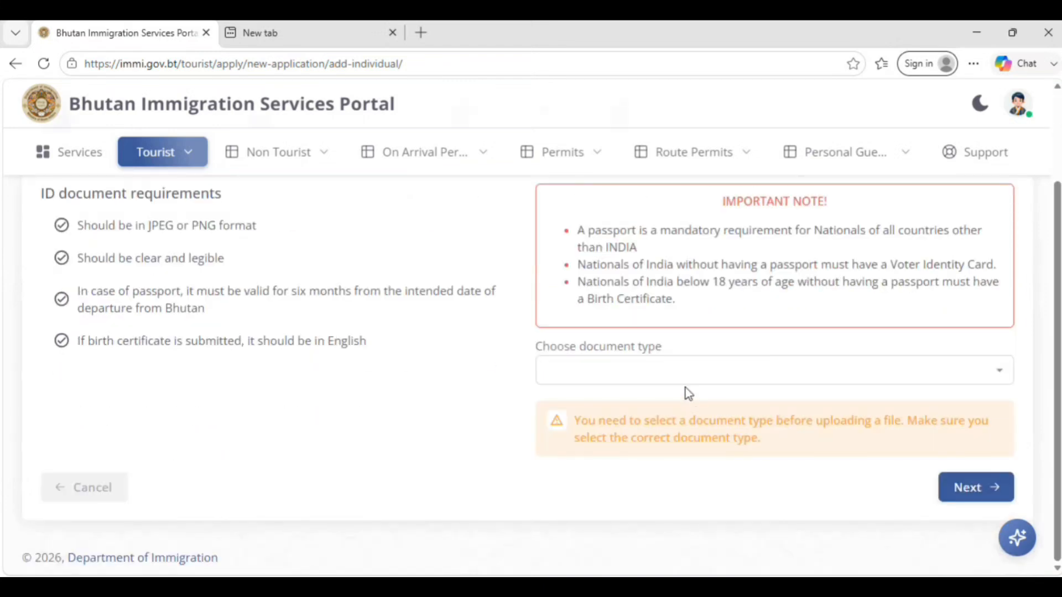
scroll(1058, 372, "up", 2)
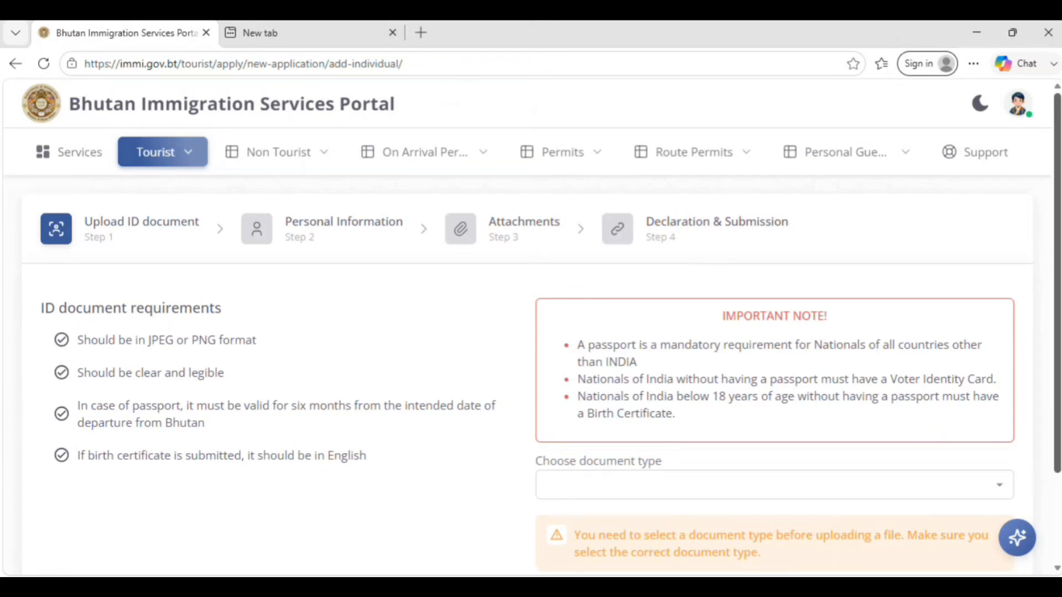
scroll(1056, 259, "down", 2)
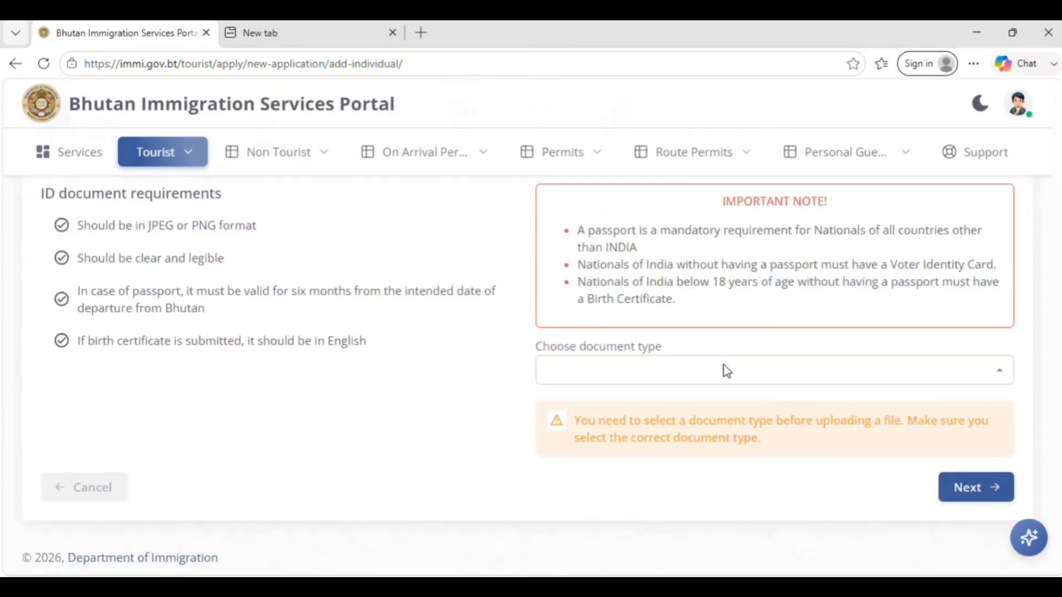
left_click(724, 370)
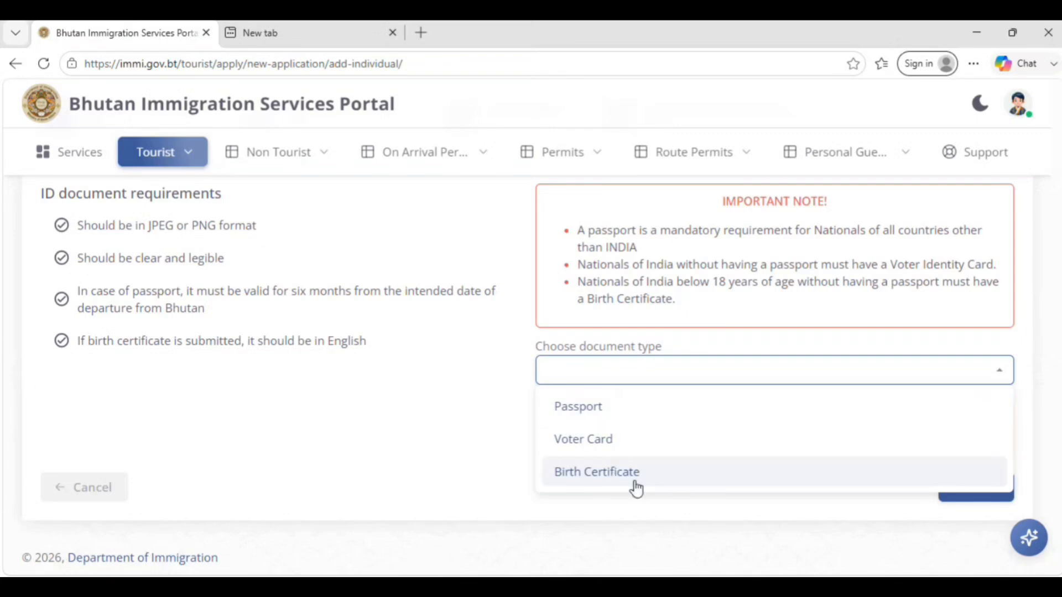
left_click(575, 406)
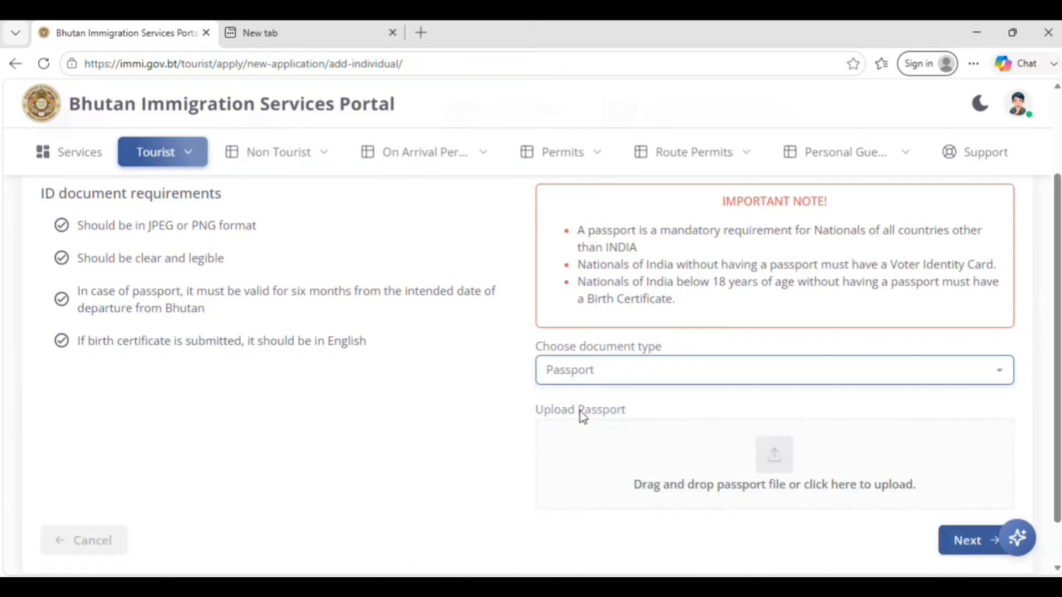
scroll(908, 368, "down", 1)
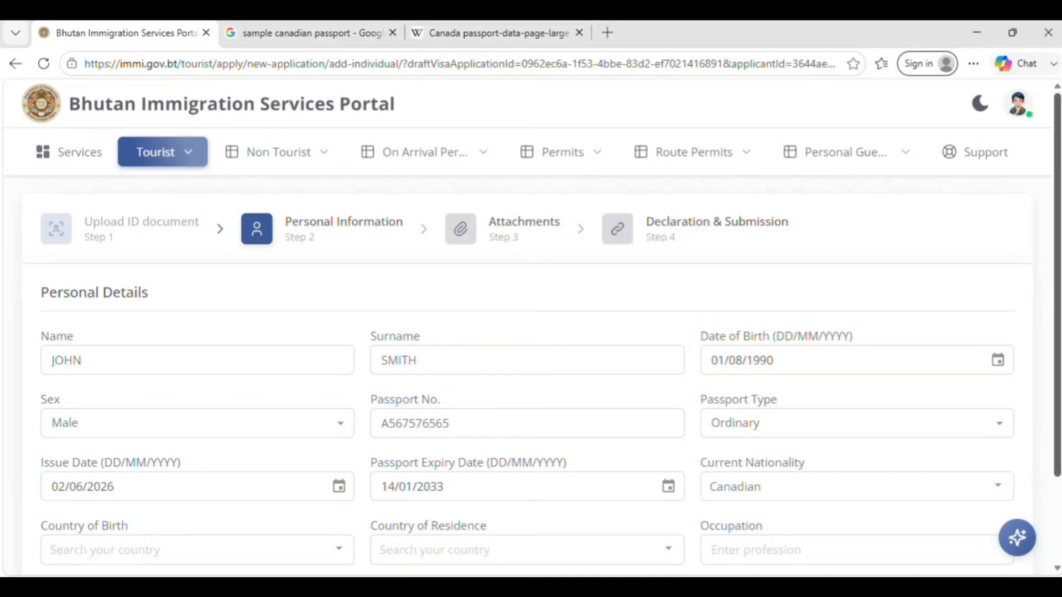
- Set the applicant's country of birth to India and country of residence to Canada in the personal details
scroll(555, 547, "down", 2)
scroll(372, 452, "down", 3)
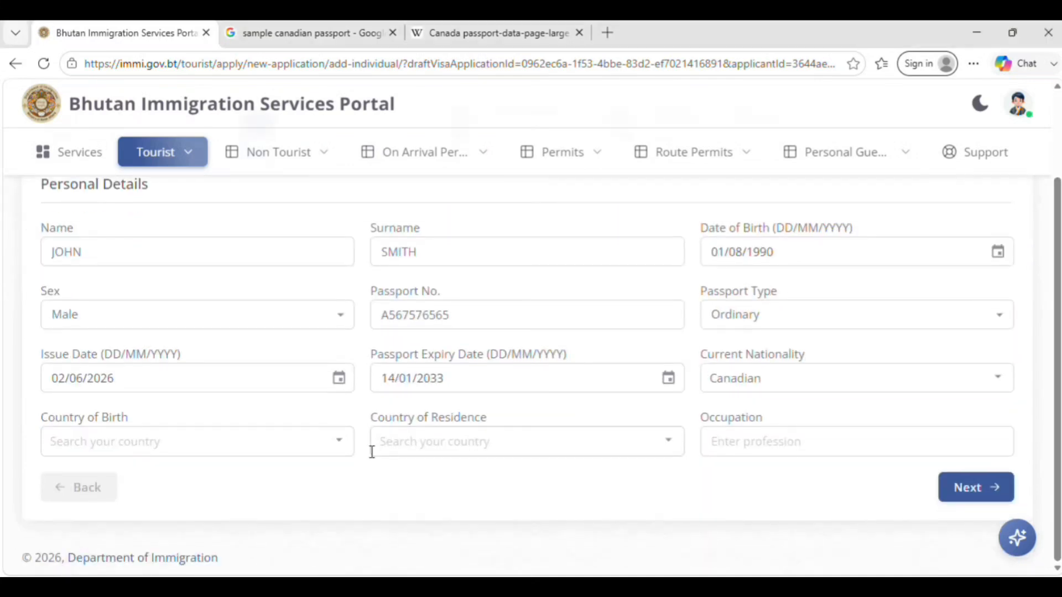
left_click(298, 441)
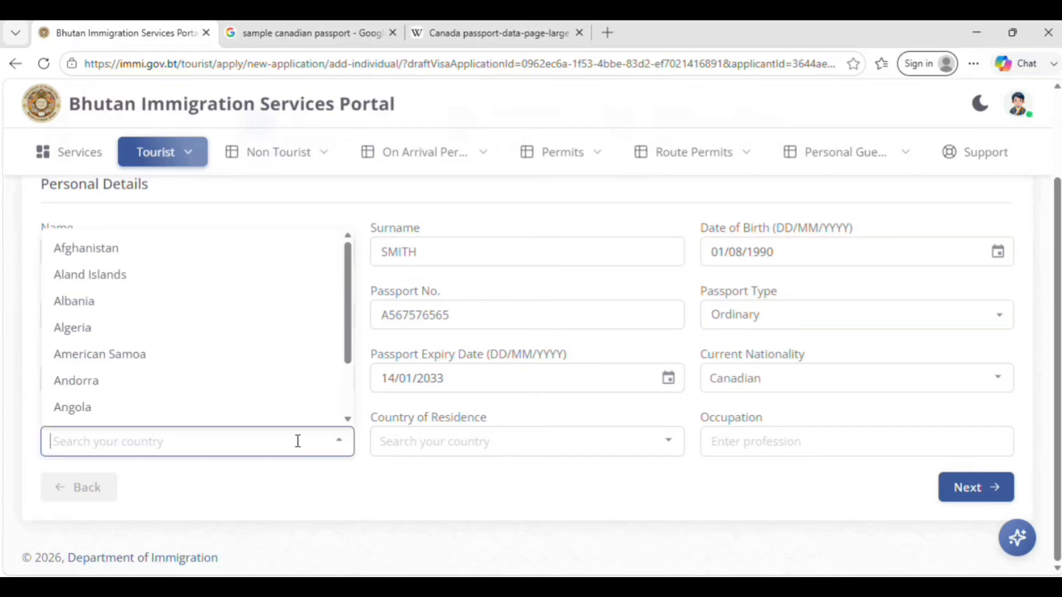
type("ind")
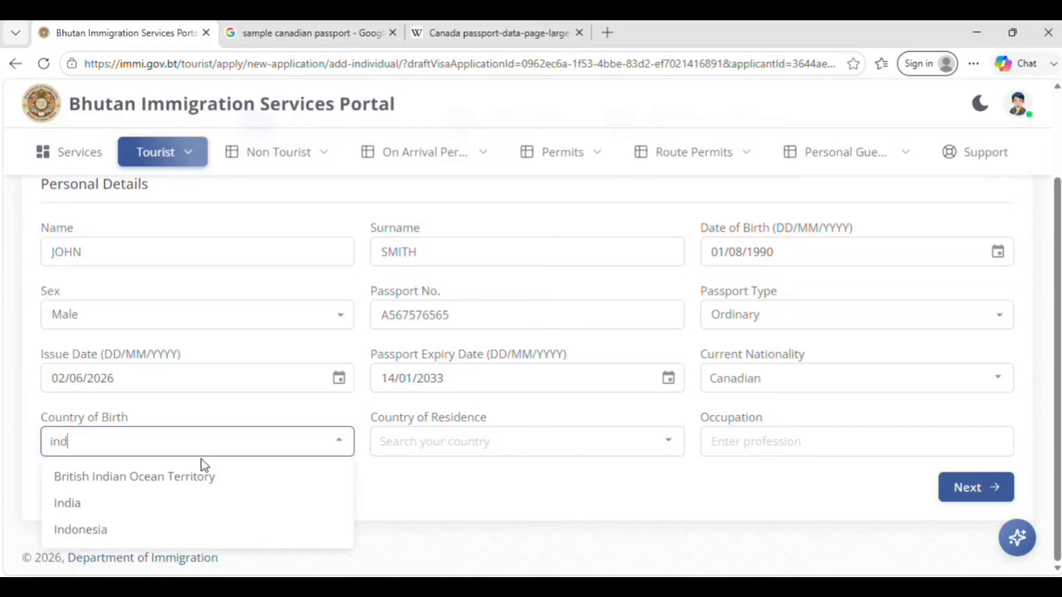
left_click(86, 505)
left_click(505, 437)
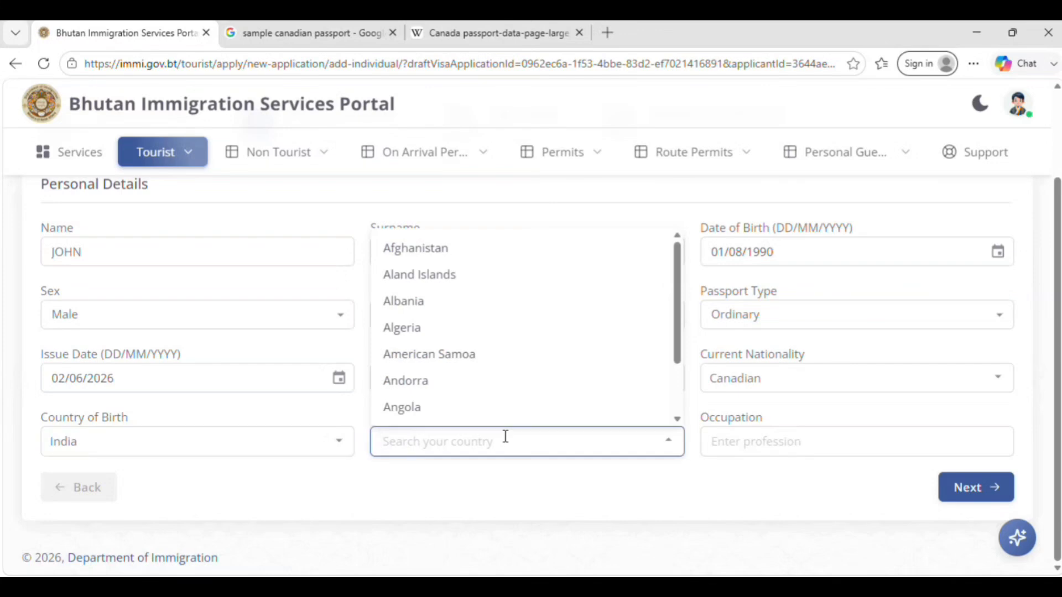
type("canada")
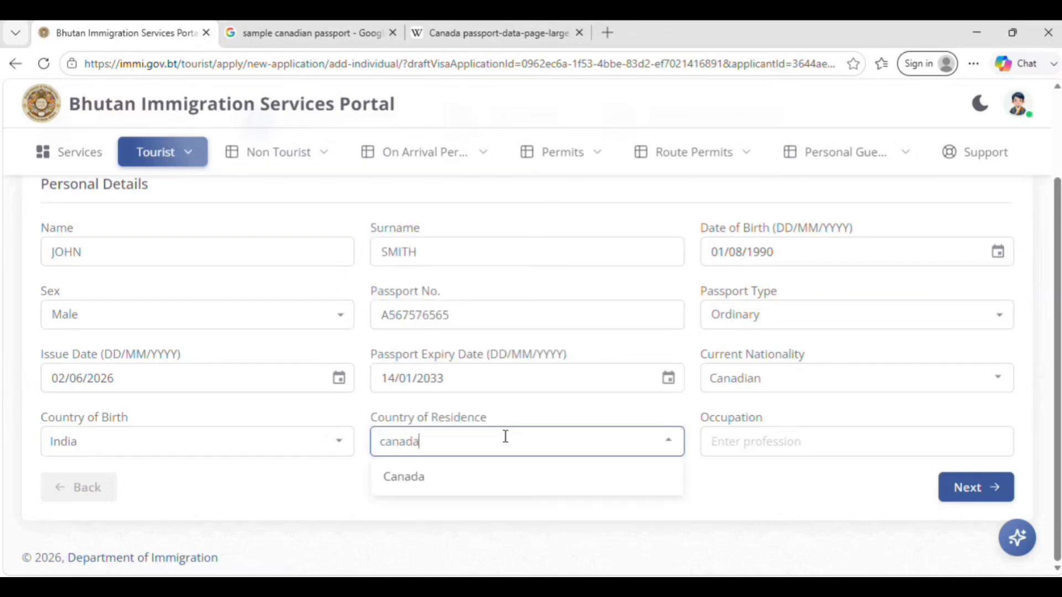
left_click(462, 479)
- Enter "it consultant" as the applicant's occupation and continue to the Attachments stage
left_click(747, 451)
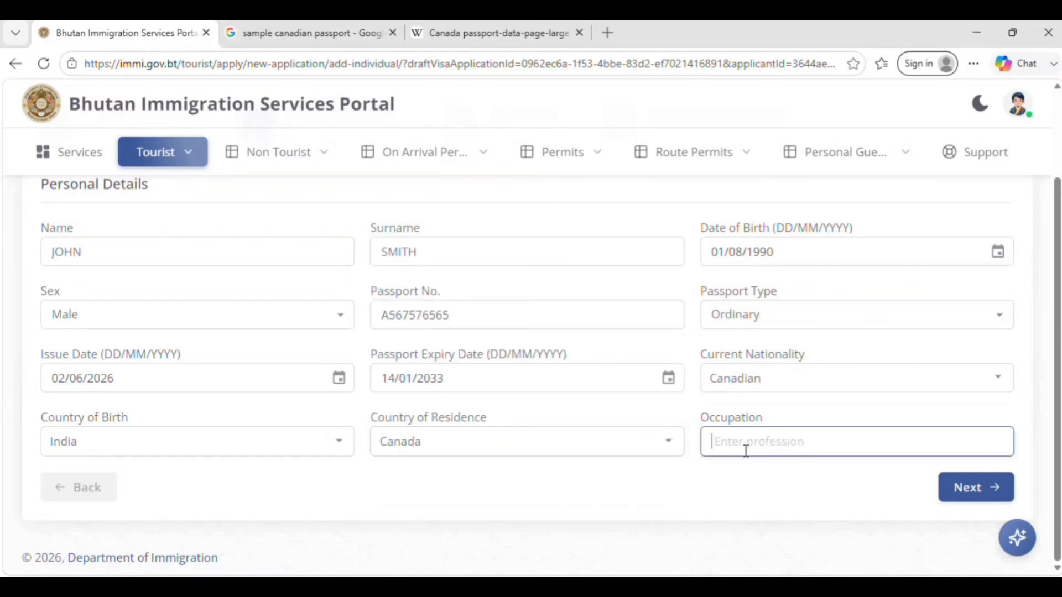
type("it co")
type("m")
key("BackSpace")
type("nsultant")
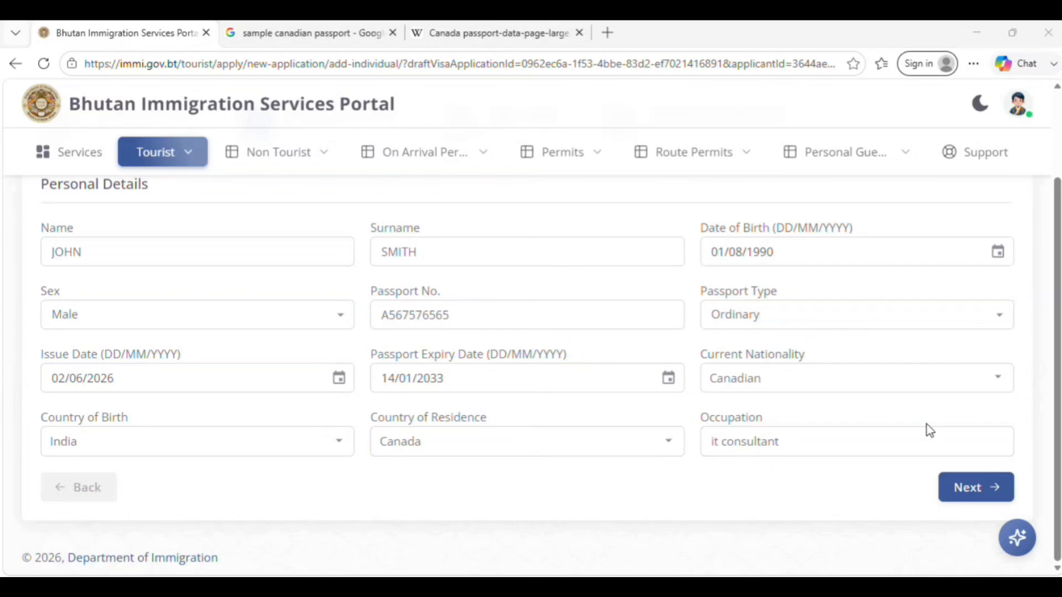
right_click(960, 485)
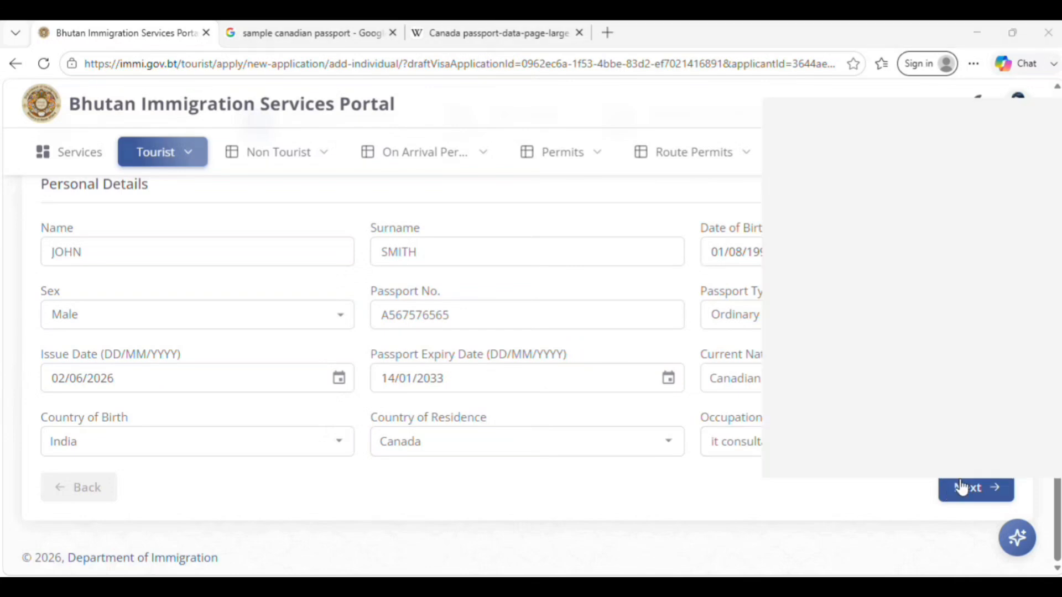
left_click(960, 498)
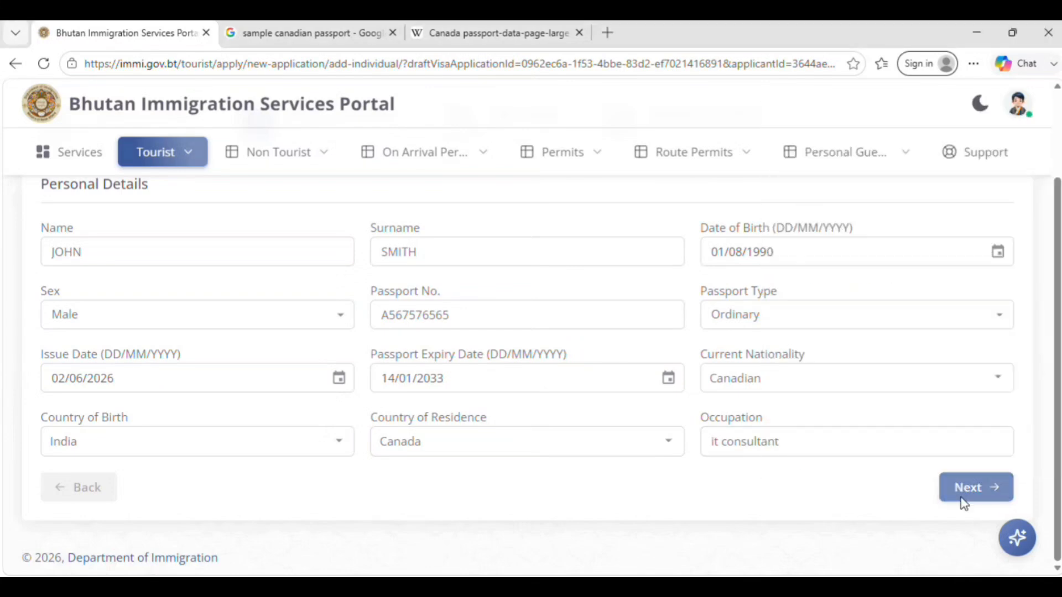
left_click(961, 498)
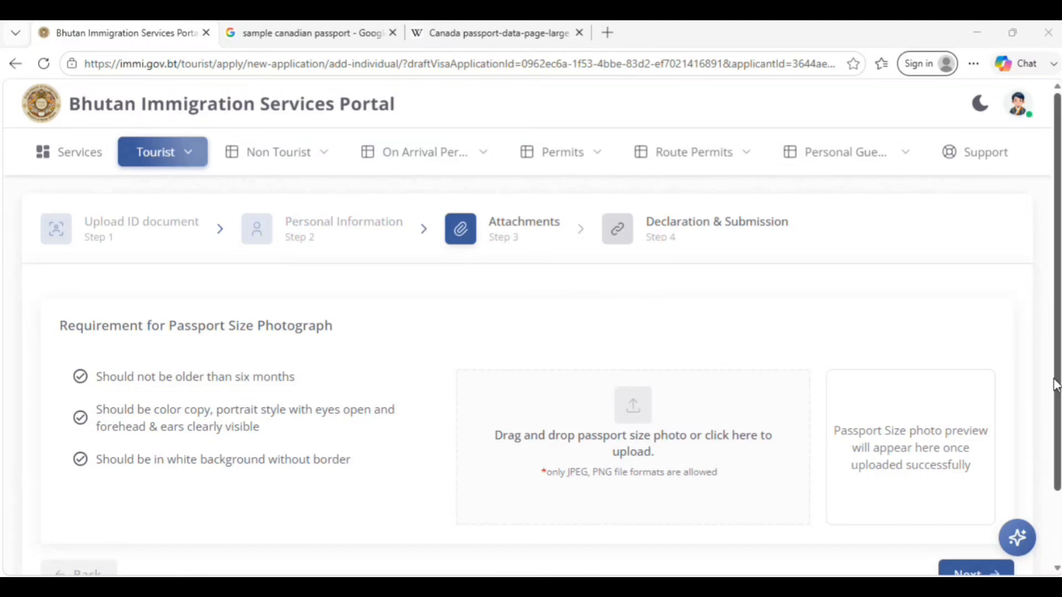
- Review the passport size photograph requirements and the upload area of the Attachments stage
left_click_drag(1057, 332, 1056, 403)
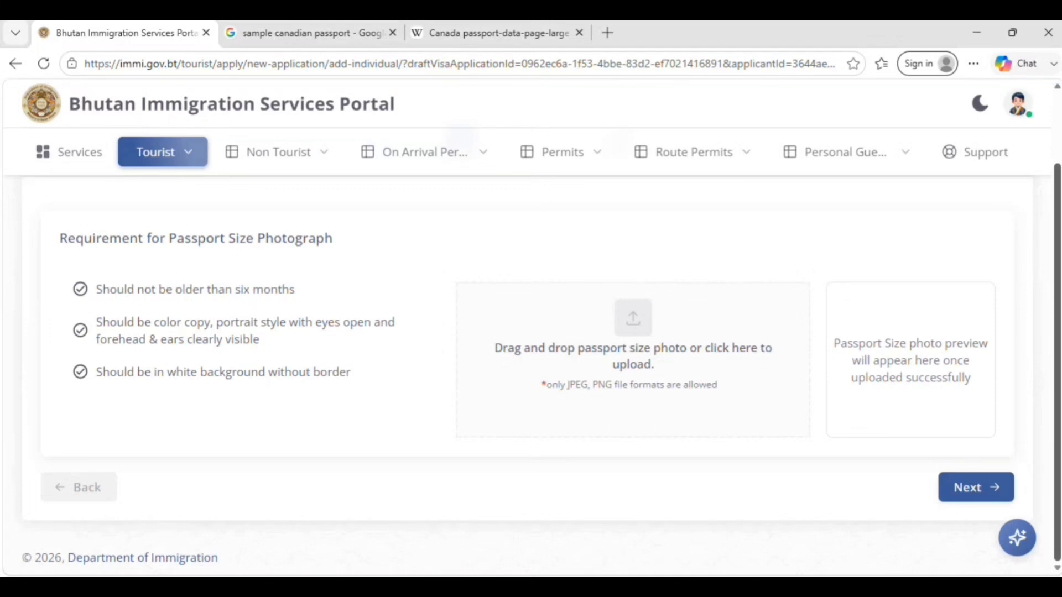
scroll(1014, 253, "up", 2)
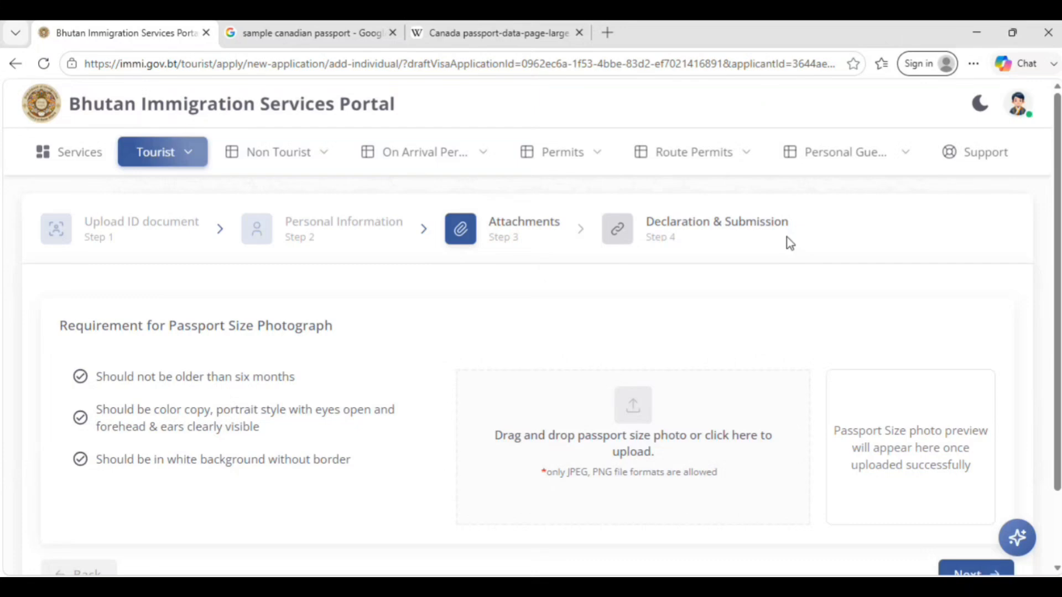
left_click(735, 586)
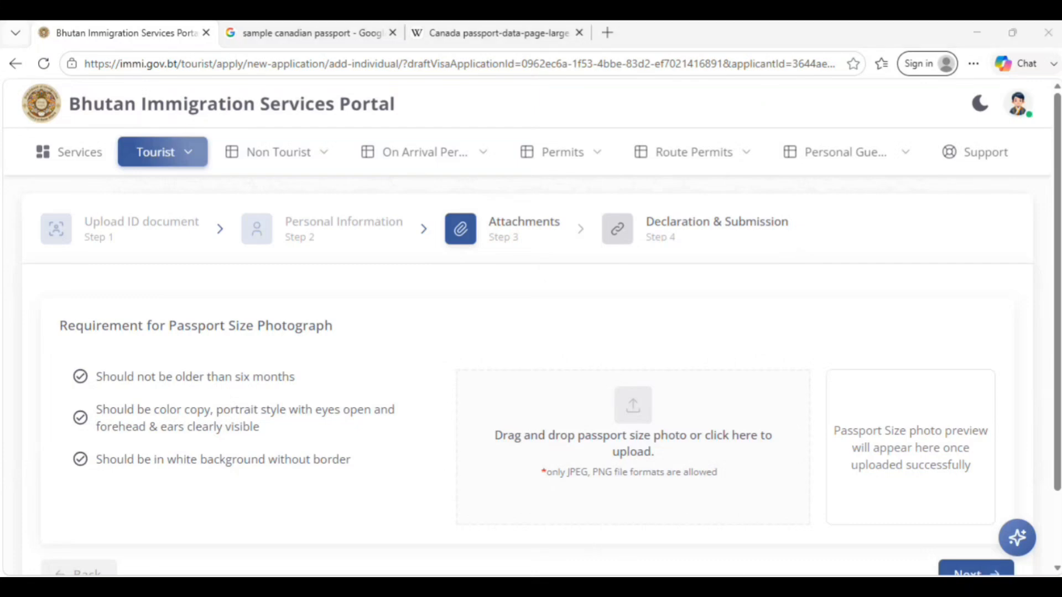